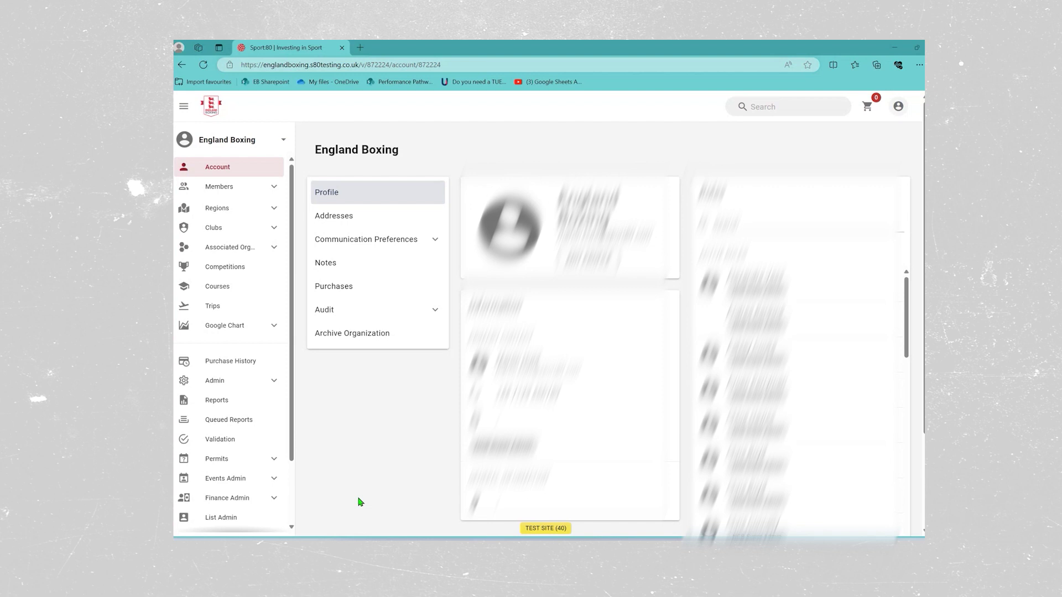
pyautogui.click(234, 186)
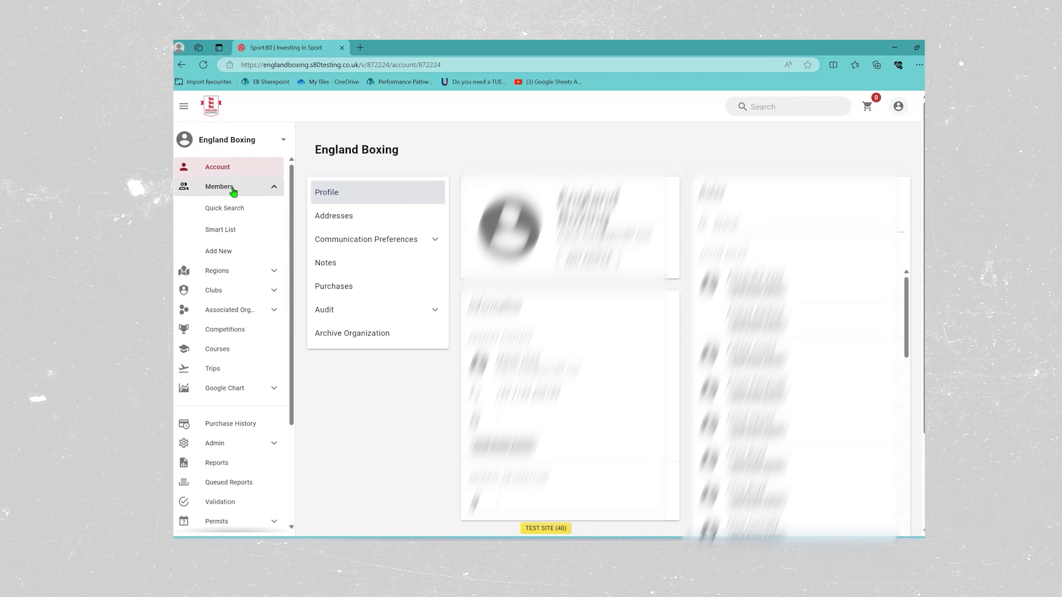
pyautogui.click(225, 208)
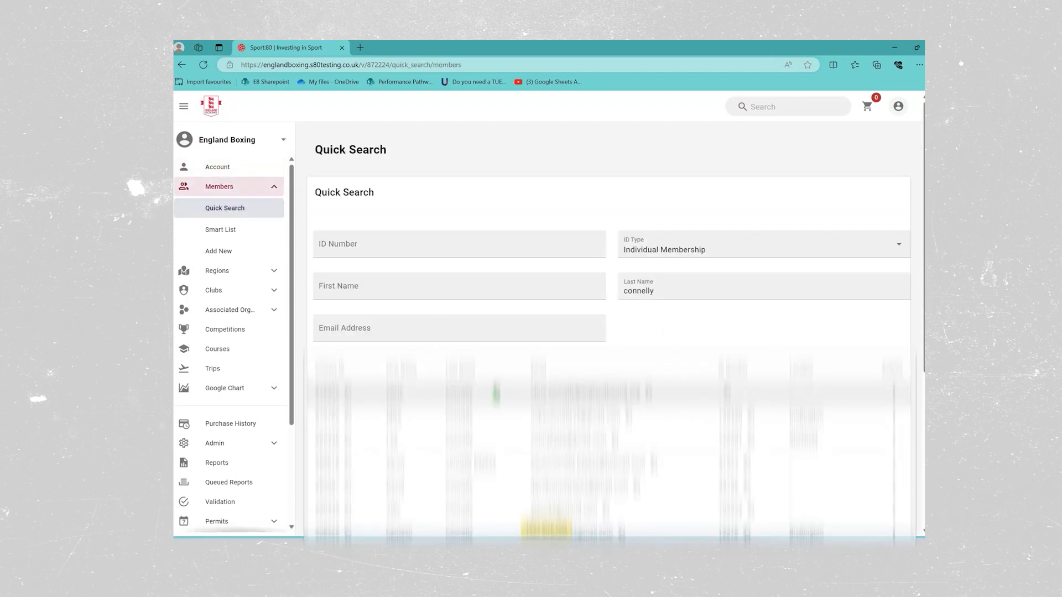
pyautogui.click(496, 394)
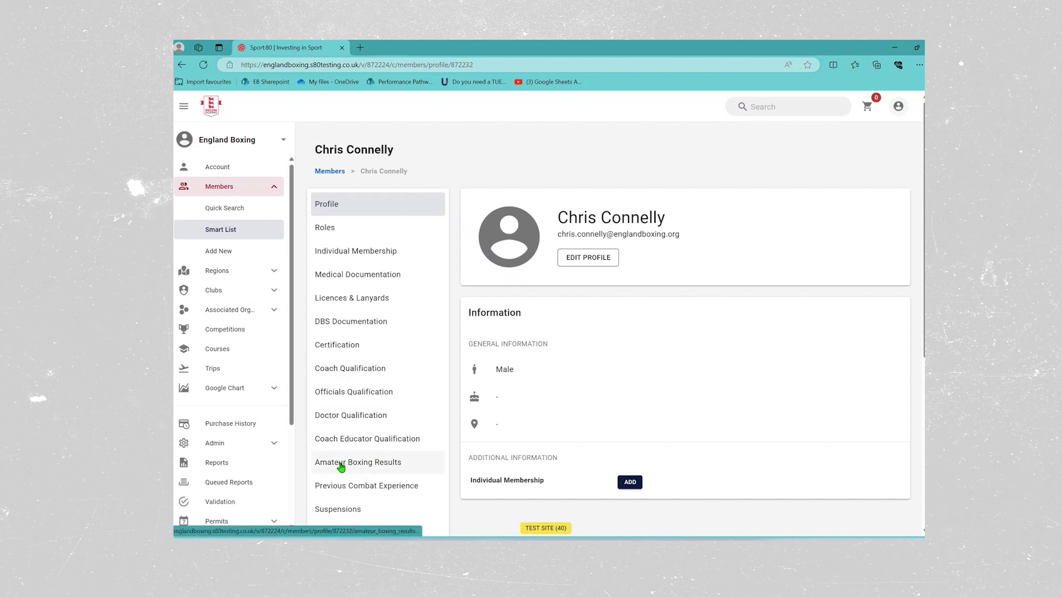
# Open Connelly's Amateur Boxing Results and start adding a new Win - International result
pyautogui.click(391, 466)
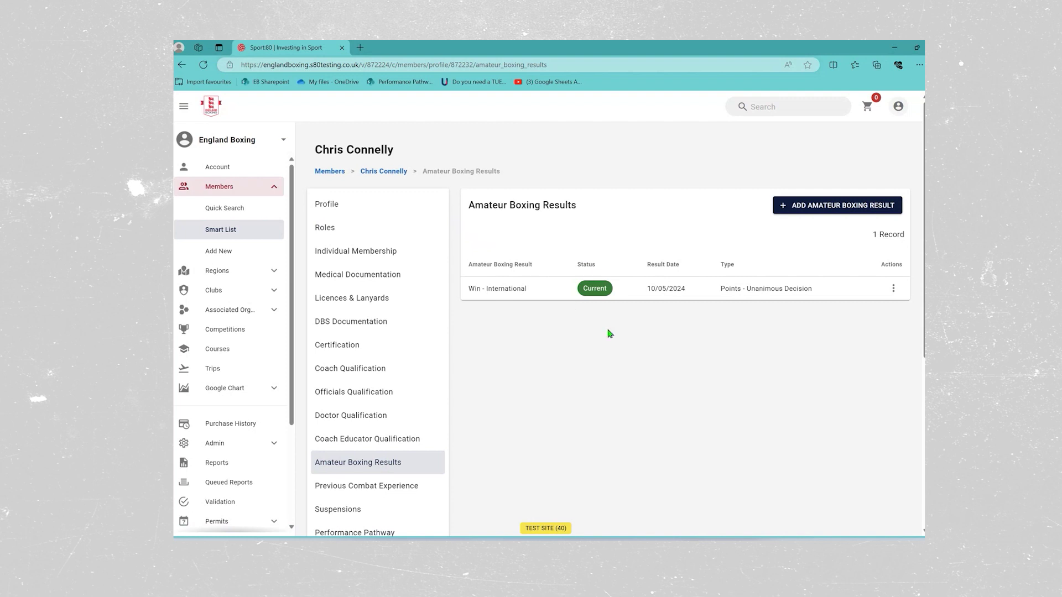
pyautogui.click(812, 210)
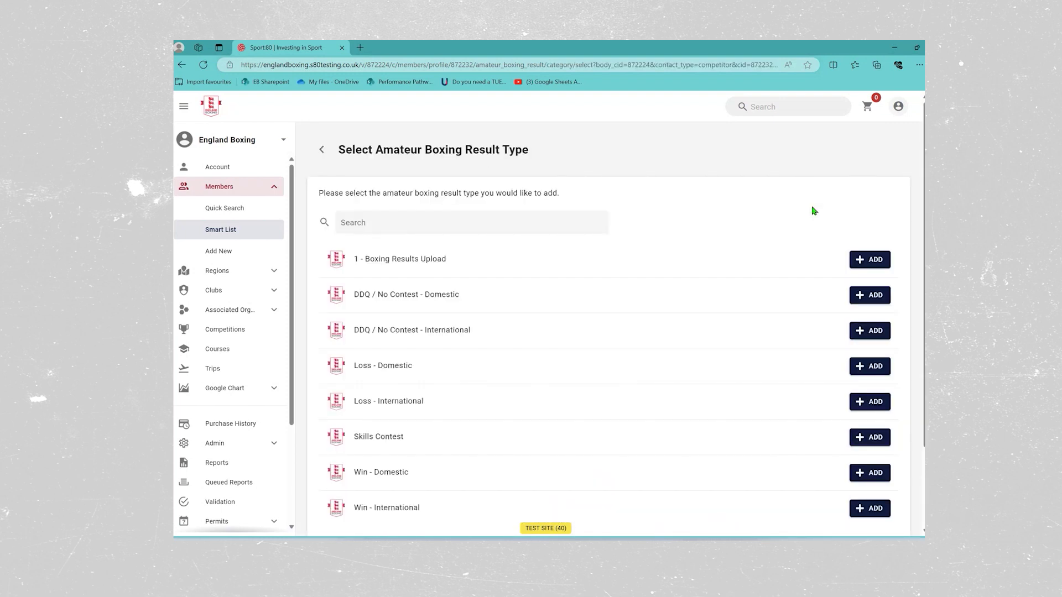
pyautogui.scroll(-2, 688, 282)
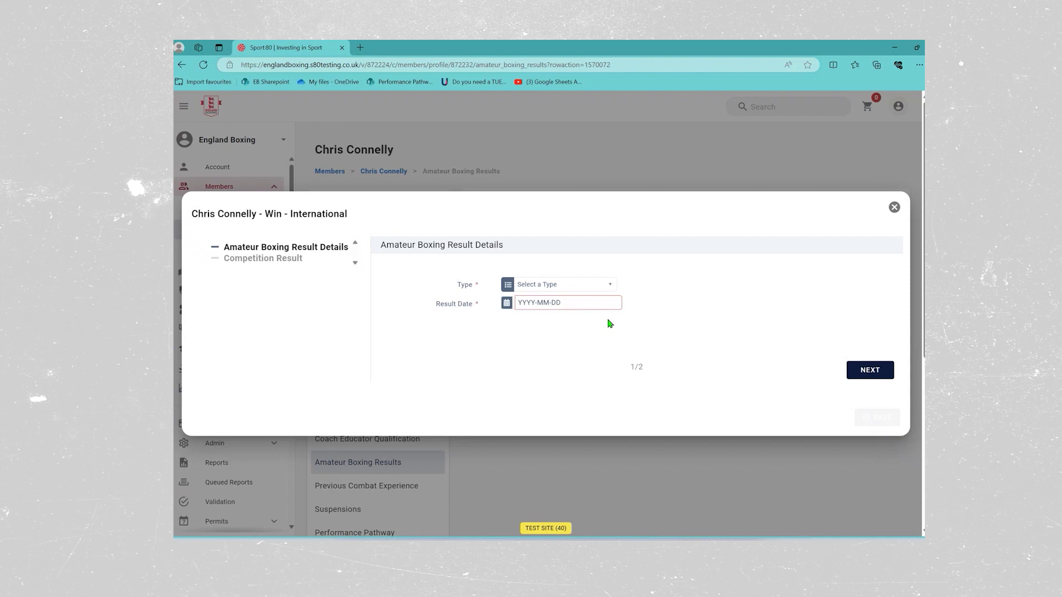
# Set type Points - Unanimous Decision and result date 10 May 2024, then continue to competition details
pyautogui.click(547, 286)
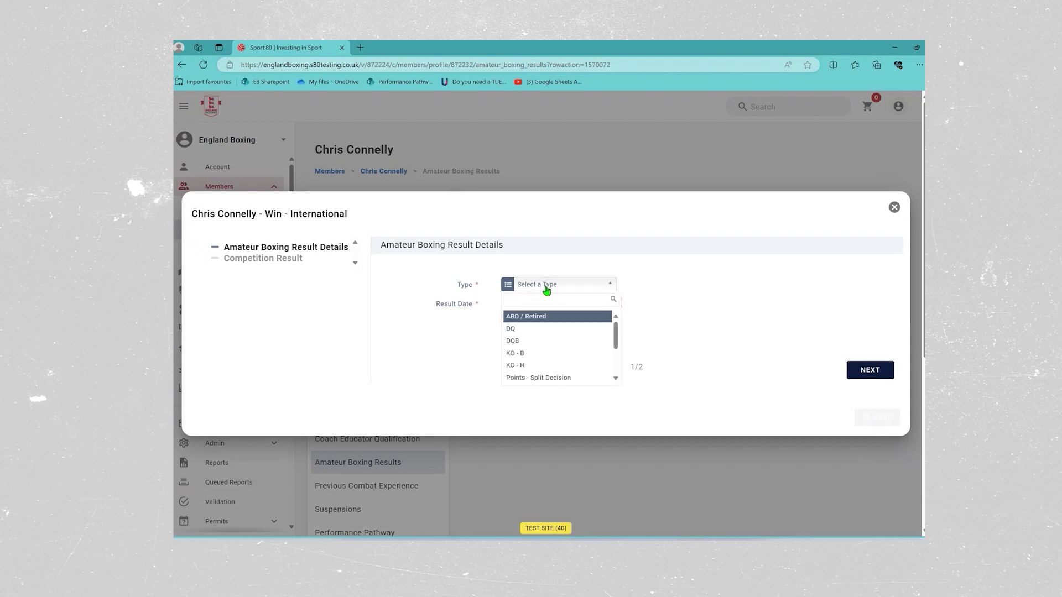
pyautogui.scroll(-2, 565, 357)
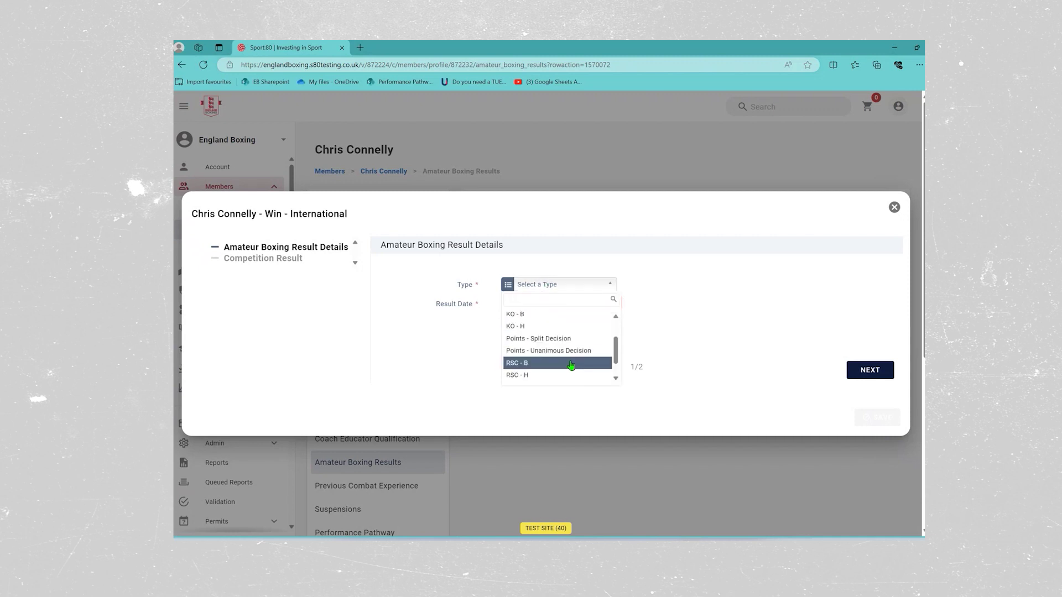
pyautogui.click(564, 357)
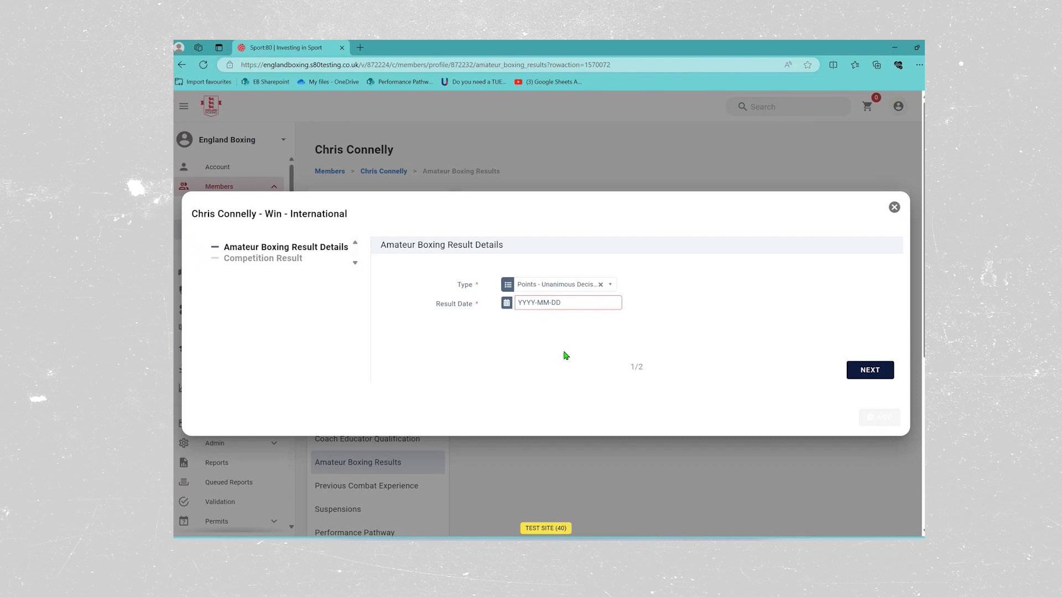
pyautogui.click(557, 303)
pyautogui.click(633, 364)
pyautogui.click(863, 371)
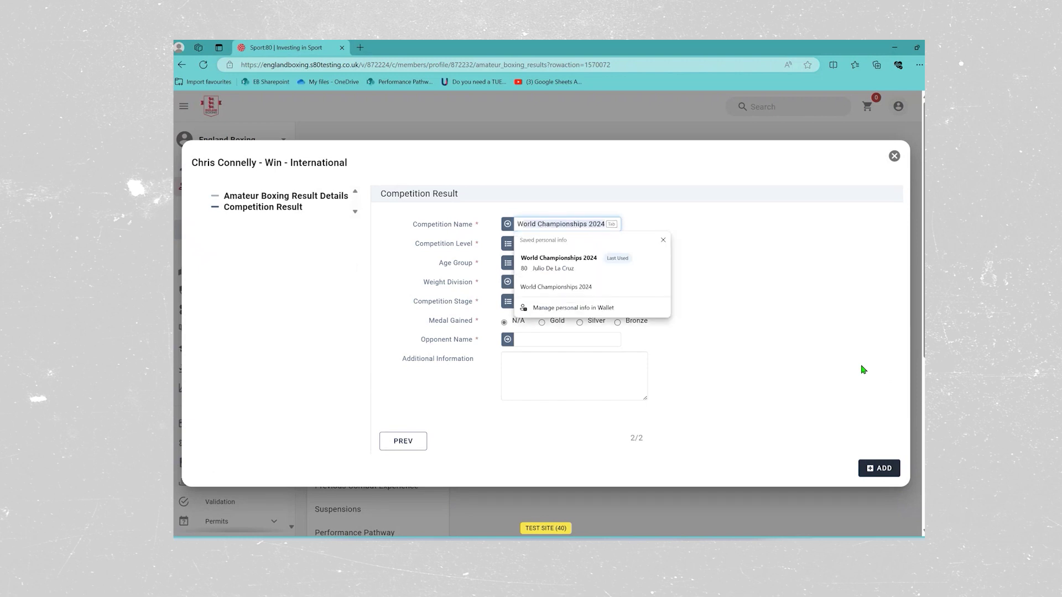
# Autofill World Championships 2024 with the opponent, and set competition level to World Level
pyautogui.click(585, 262)
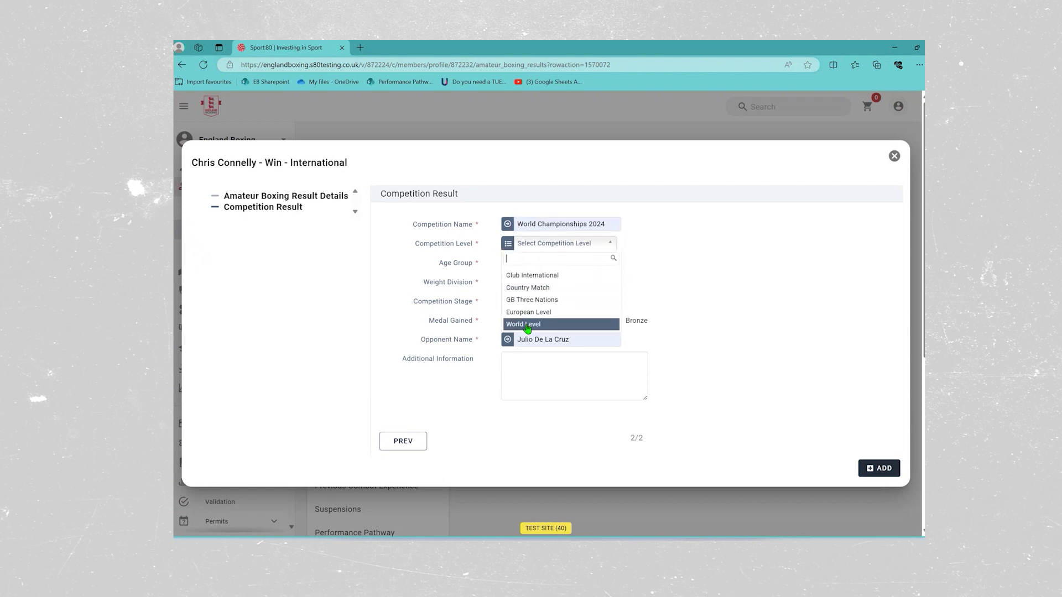
pyautogui.press('Up')
pyautogui.press('Up')
pyautogui.press('Up')
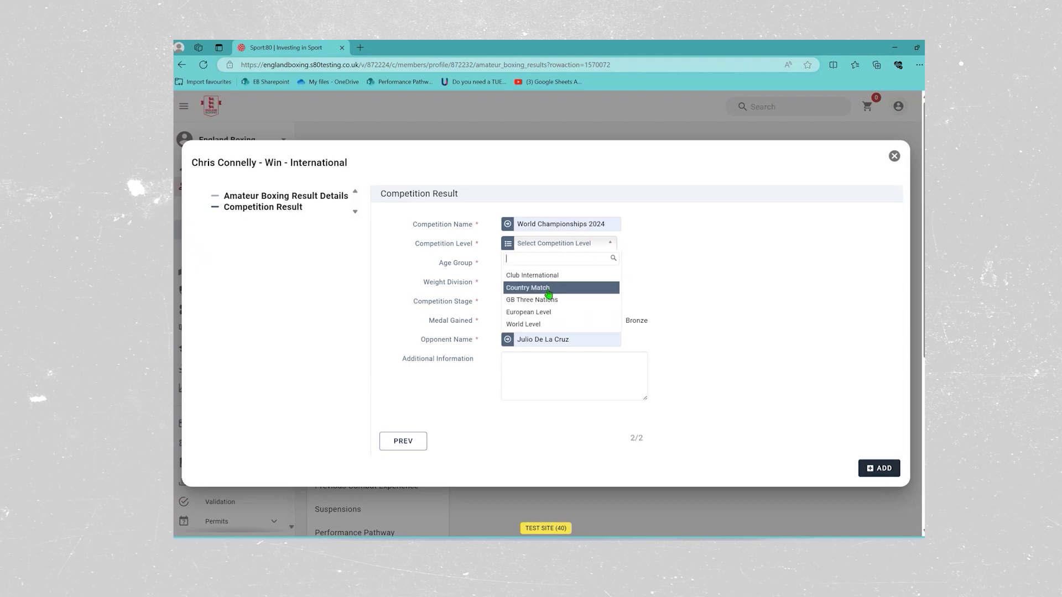
pyautogui.press('Down')
pyautogui.press('Down')
pyautogui.press('Down')
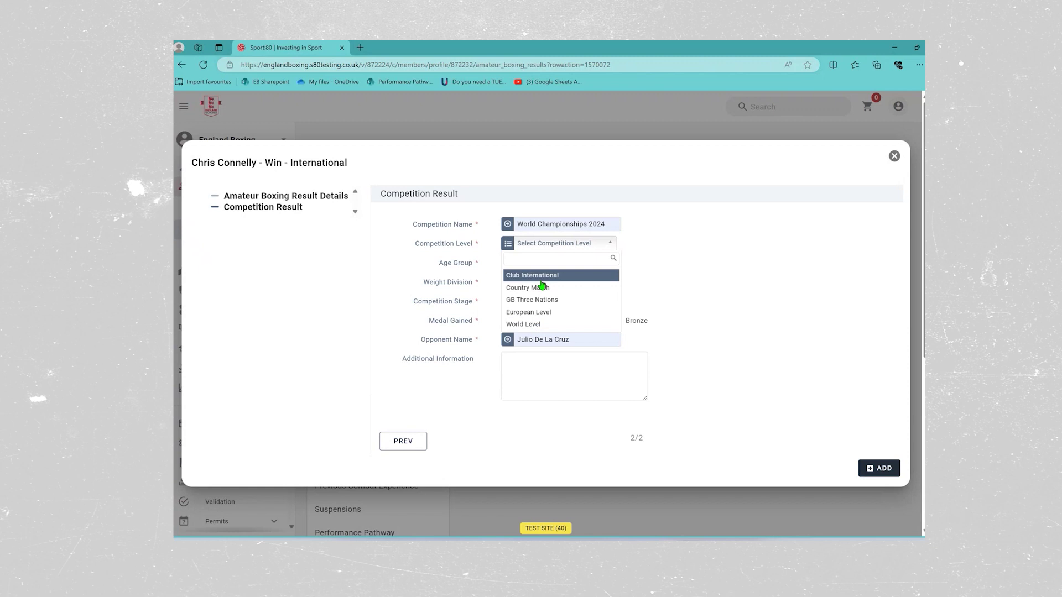
pyautogui.click(526, 326)
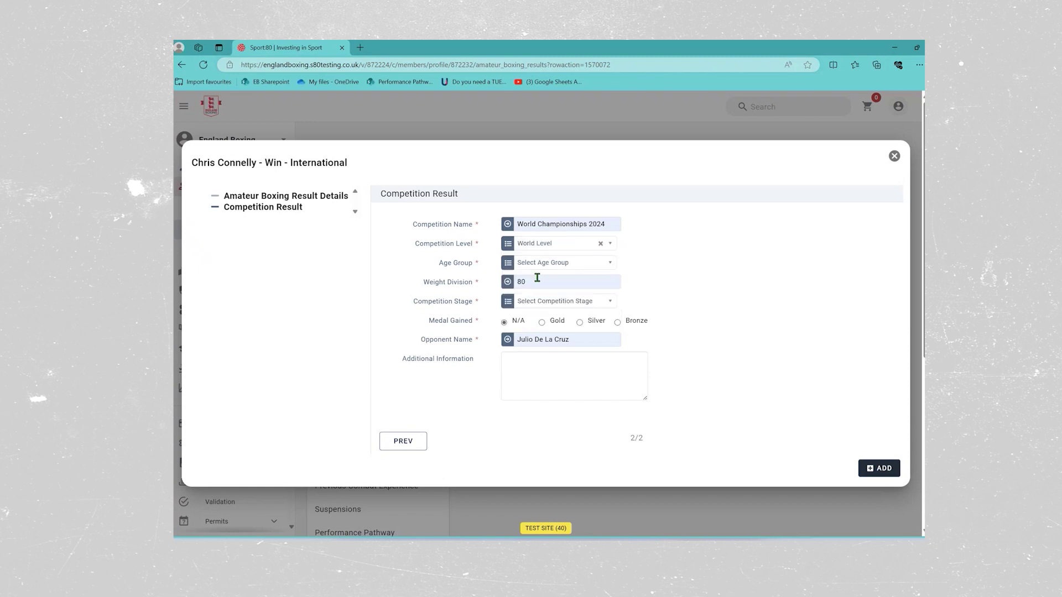
# Set age group to Youth Open Male and weight division 80, and check the opponent's name
pyautogui.click(548, 263)
pyautogui.scroll(-3, 543, 324)
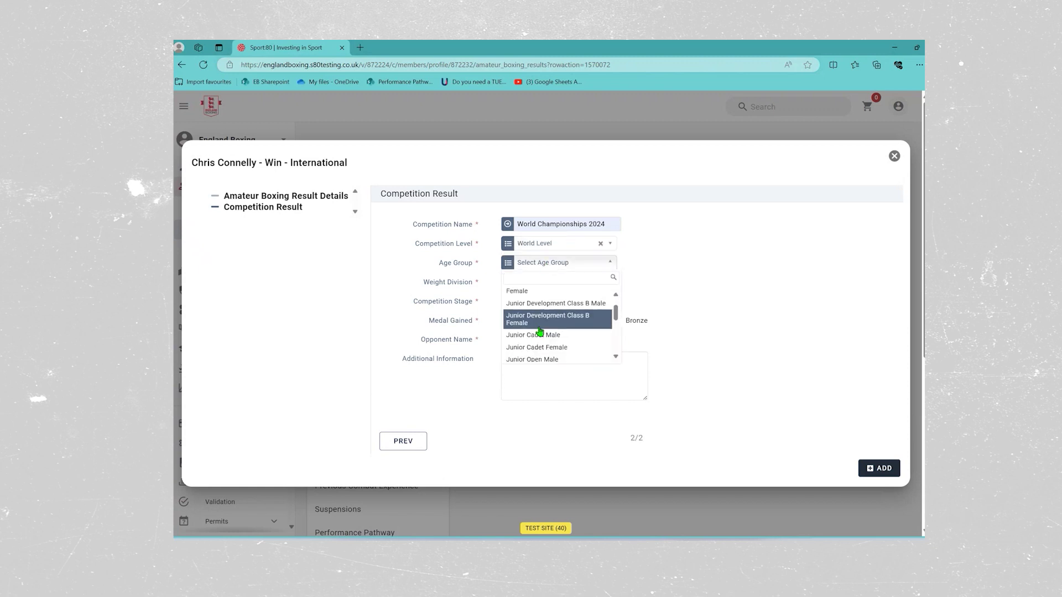
pyautogui.scroll(-2, 544, 328)
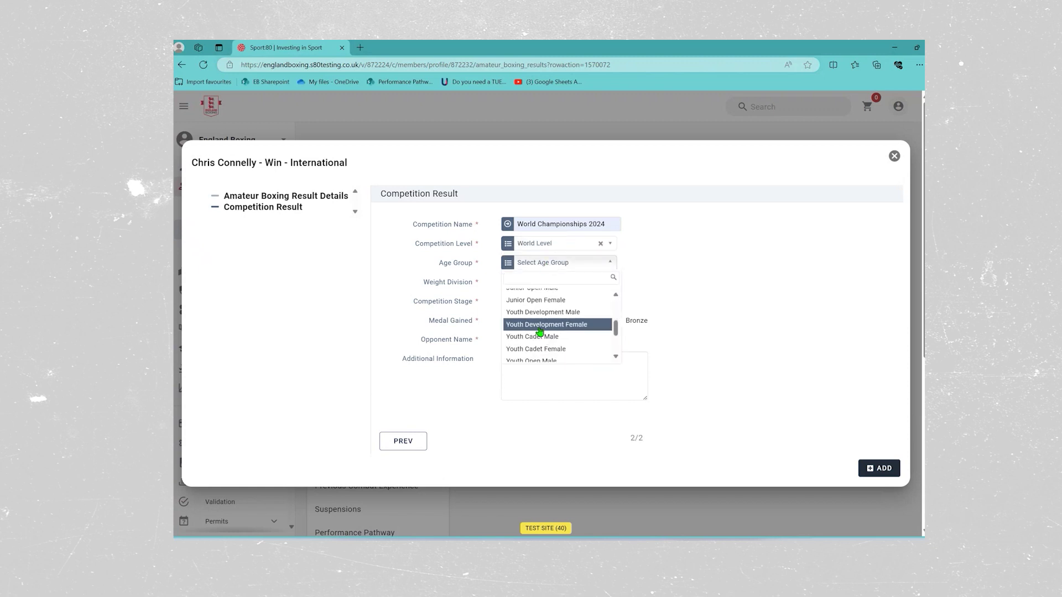
pyautogui.click(537, 359)
pyautogui.write('80')
pyautogui.click(529, 282)
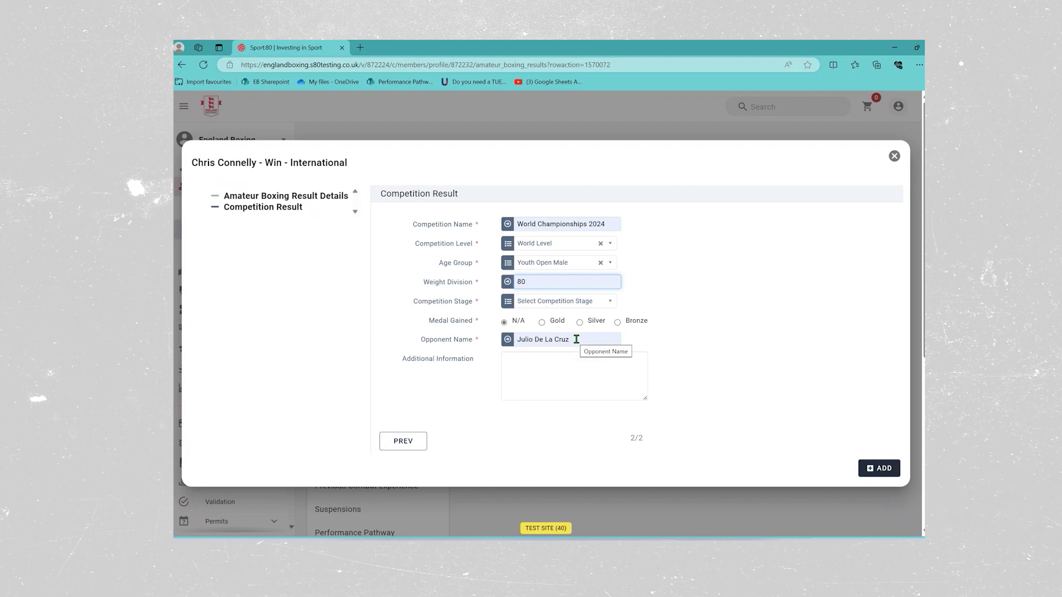
pyautogui.moveTo(575, 340); pyautogui.dragTo(532, 339)
pyautogui.click(665, 344)
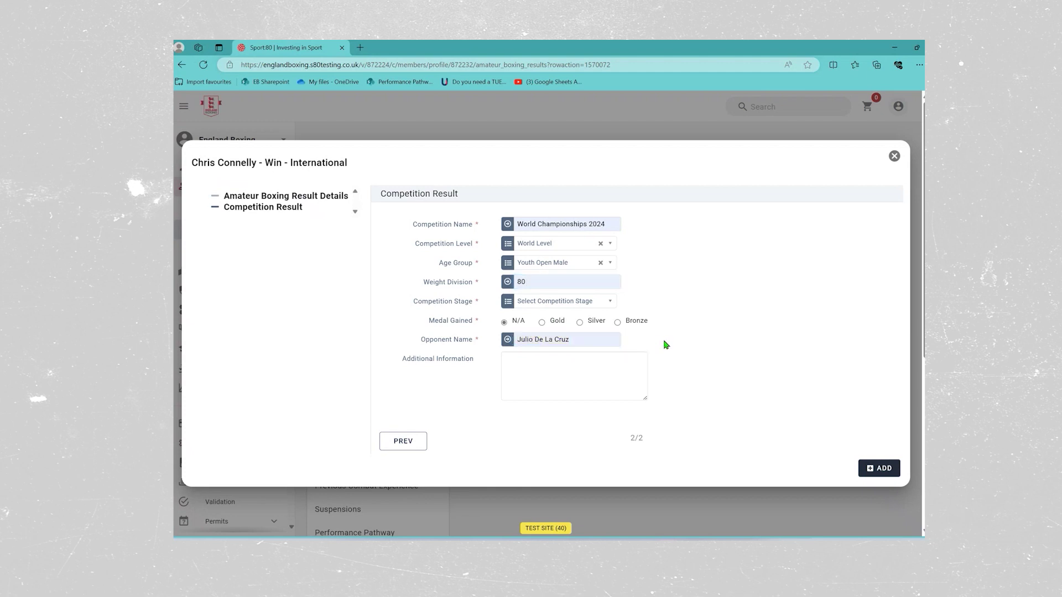
# Set the competition stage to Final with a Gold medal and add the result
pyautogui.click(557, 301)
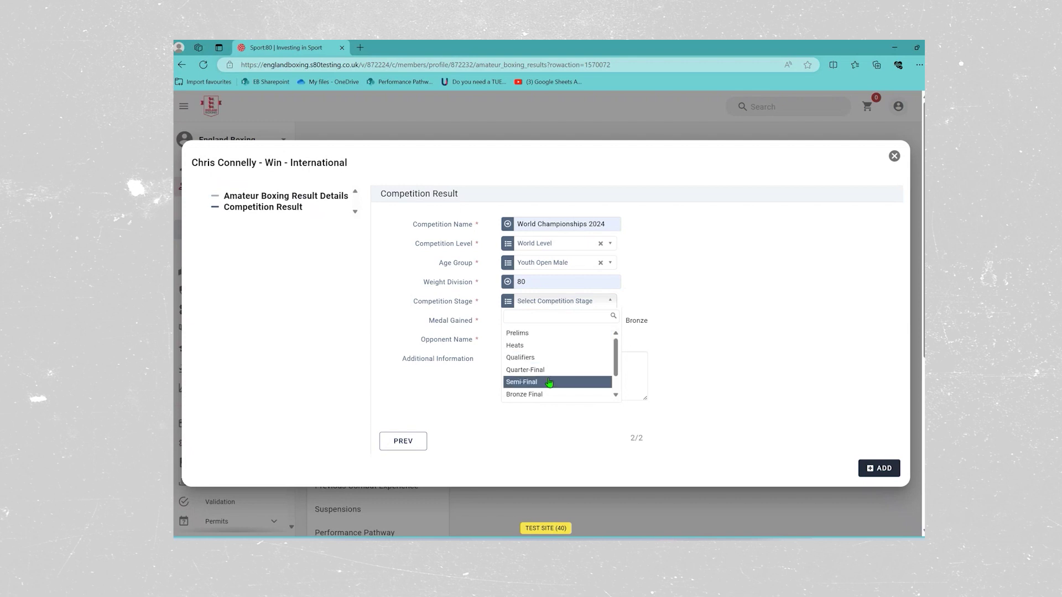
pyautogui.scroll(-2, 548, 365)
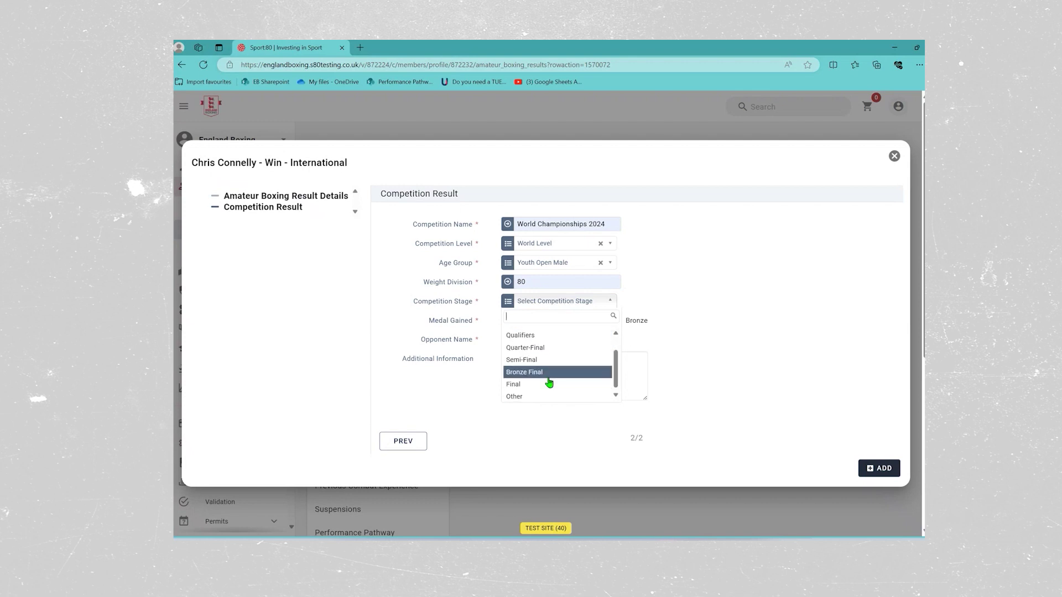
pyautogui.click(515, 388)
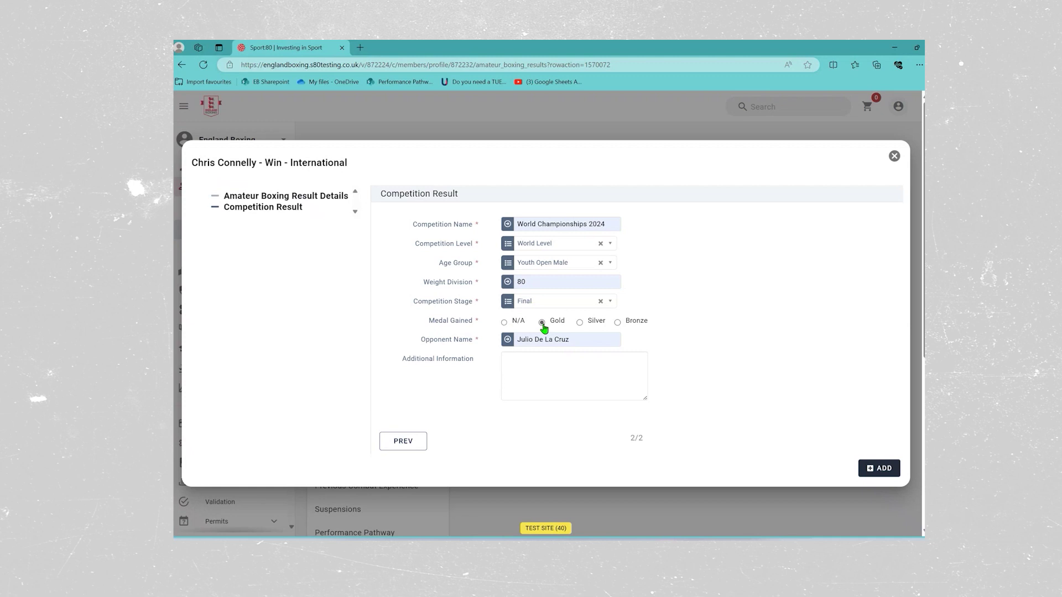
pyautogui.click(535, 301)
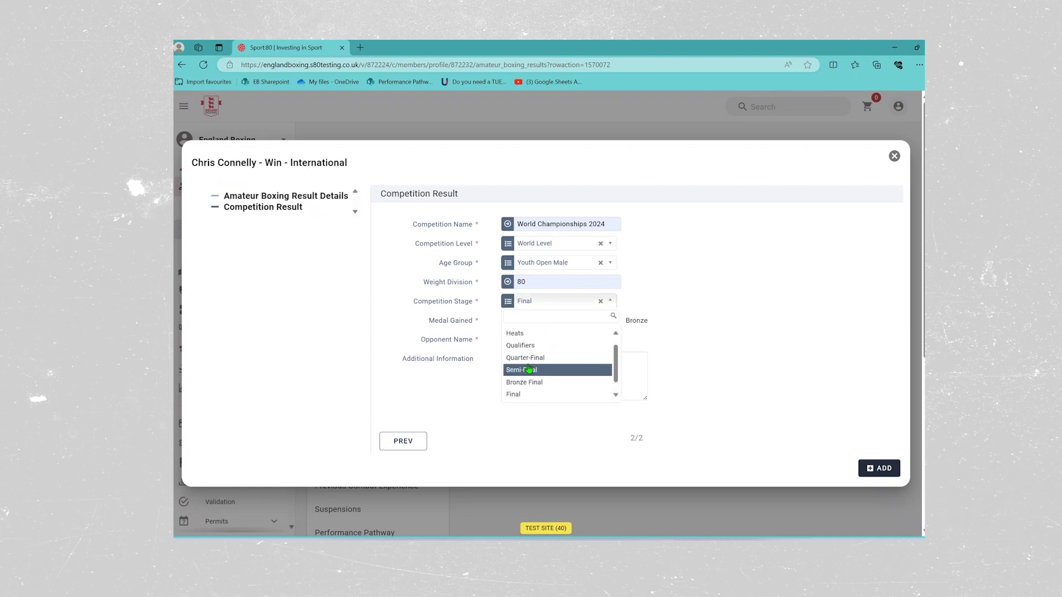
pyautogui.click(529, 358)
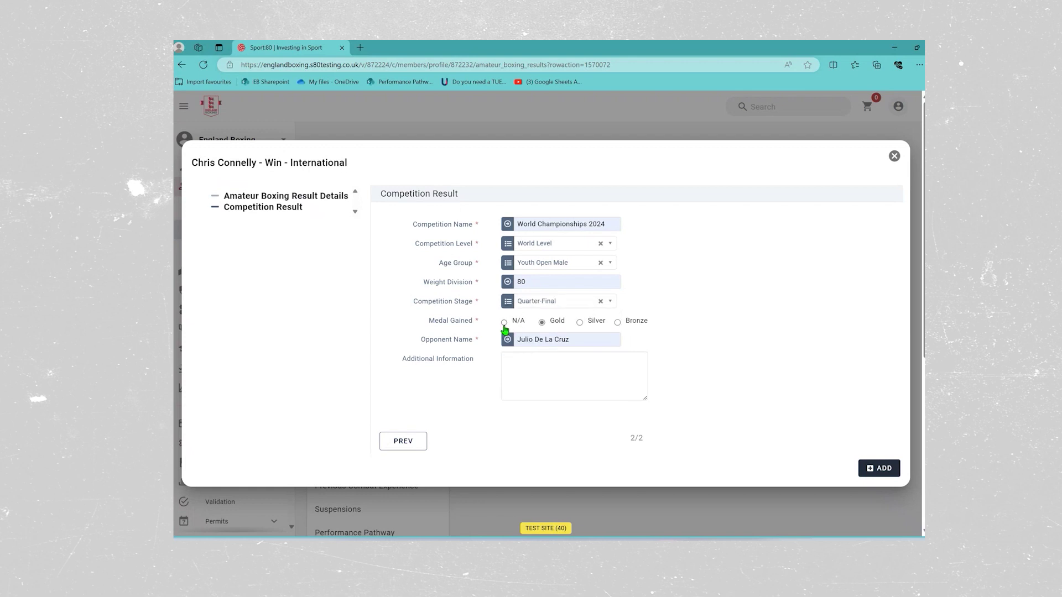
pyautogui.click(551, 301)
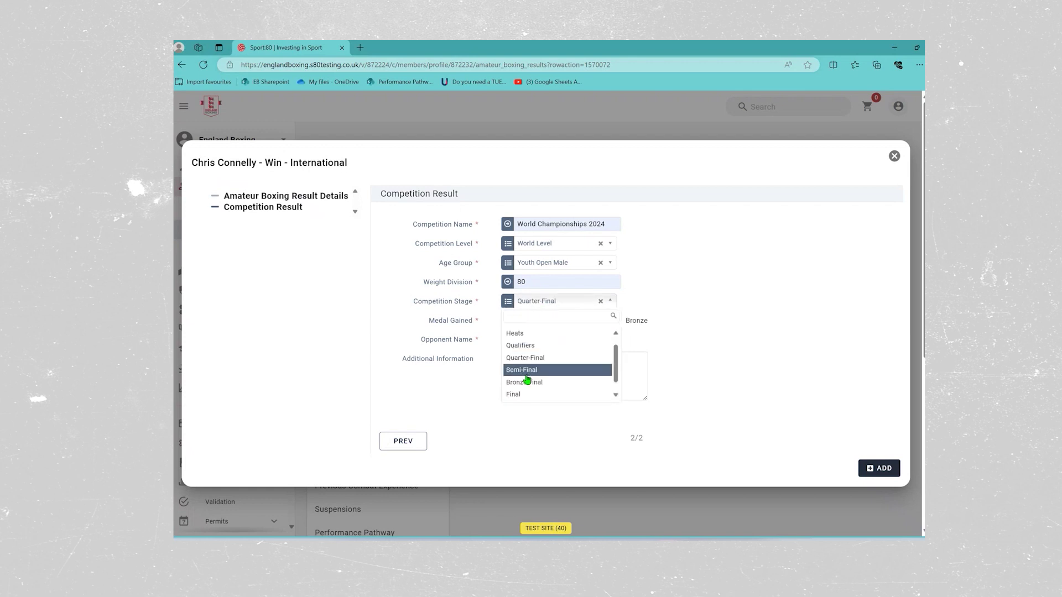
pyautogui.click(522, 392)
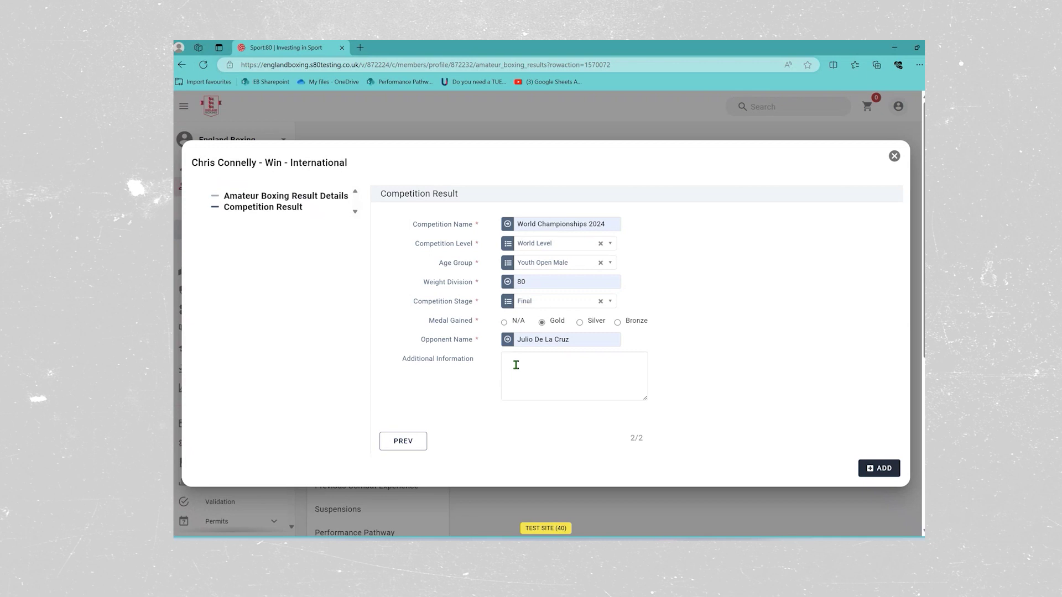
pyautogui.click(872, 470)
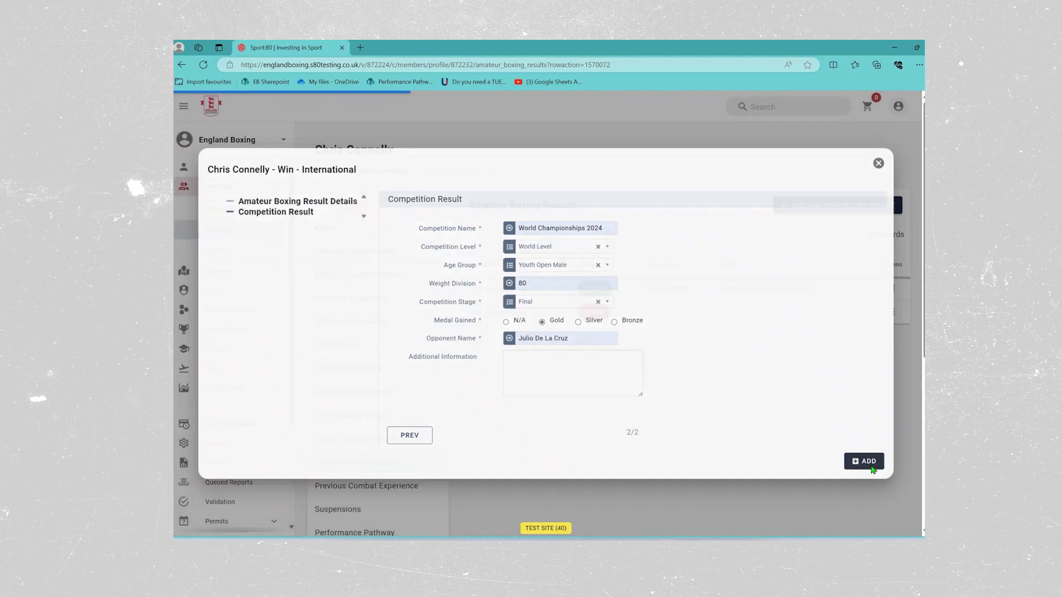